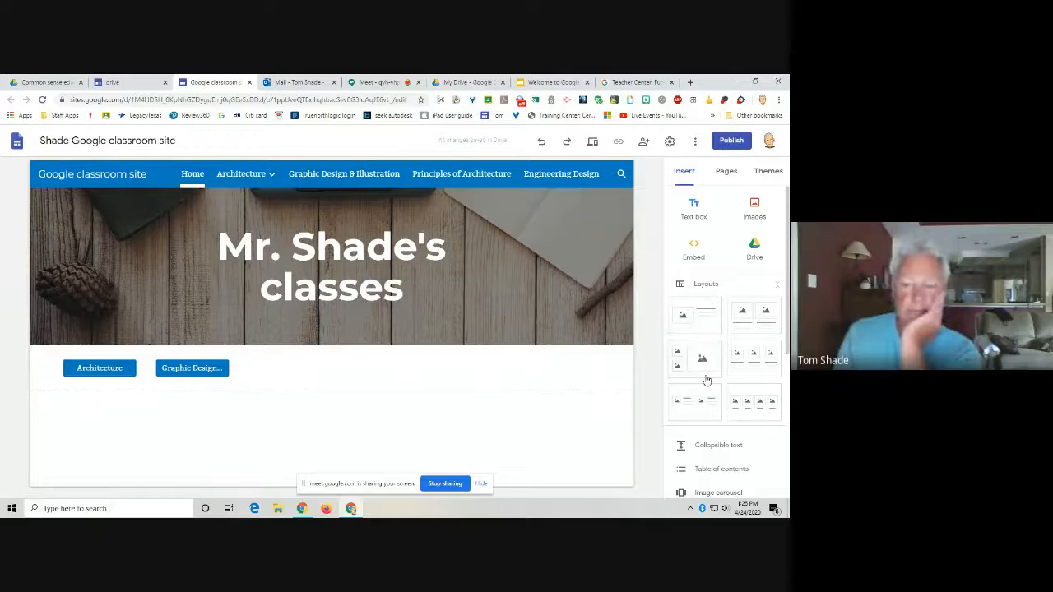
pyautogui.scroll(-2, 703, 371)
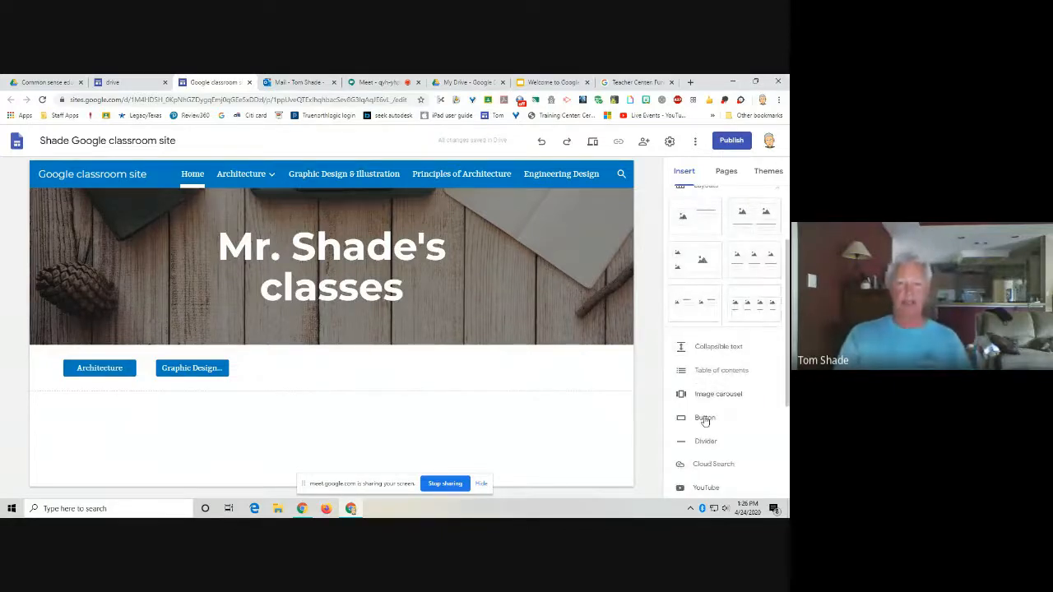
pyautogui.click(192, 371)
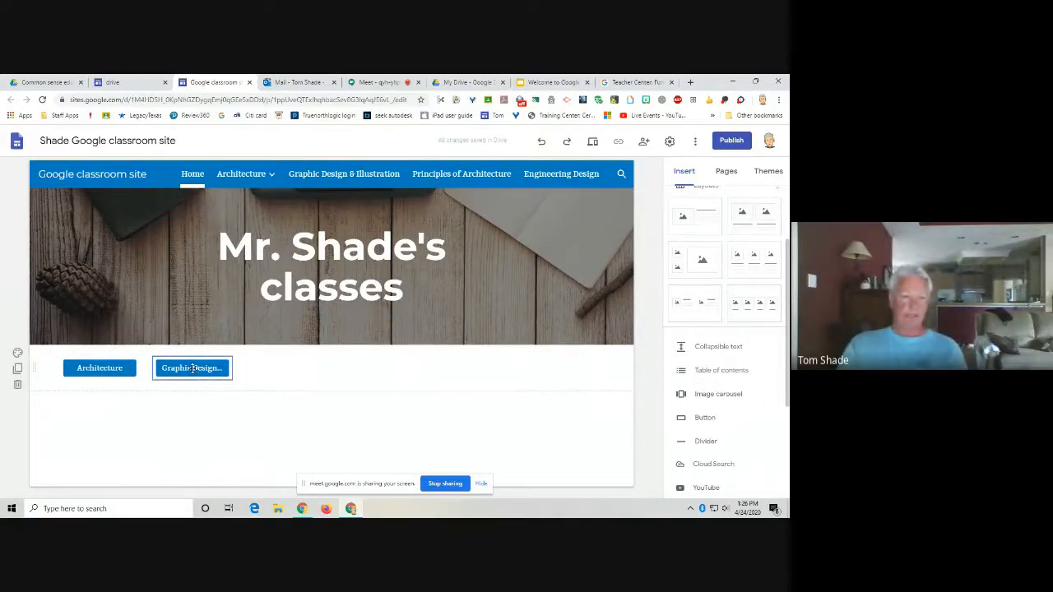
pyautogui.click(193, 368)
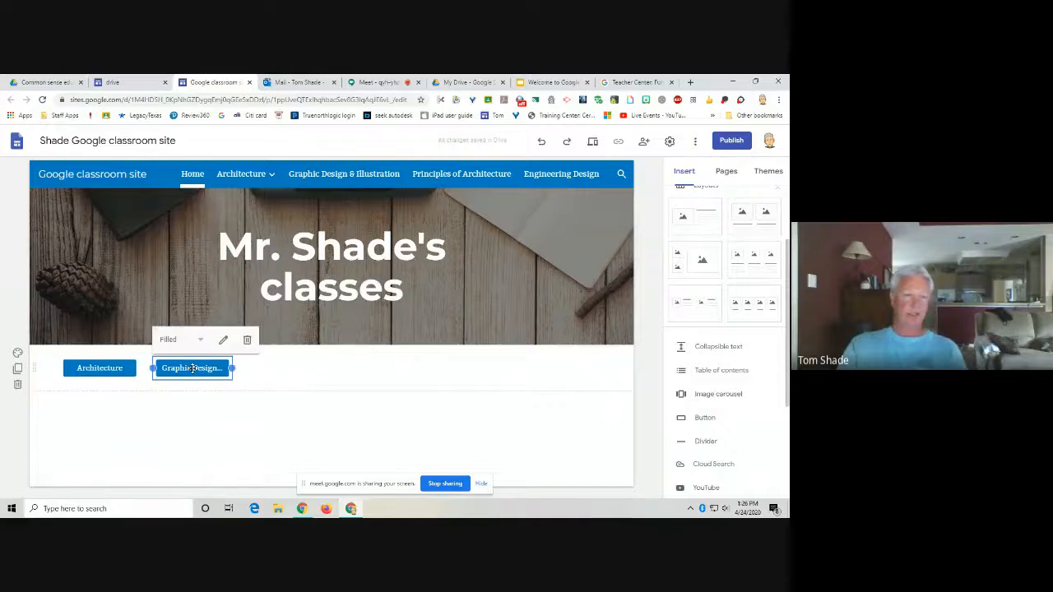
pyautogui.click(220, 409)
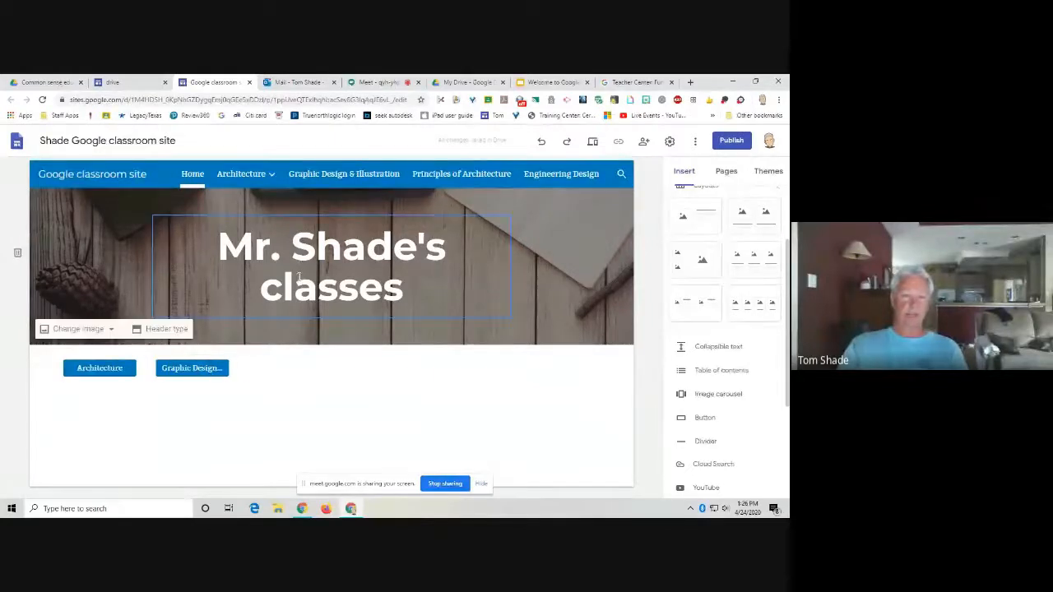
# View the Principles of Architecture, Graphic Design & Illustration, and Engineering Design pages of the site.
pyautogui.click(494, 176)
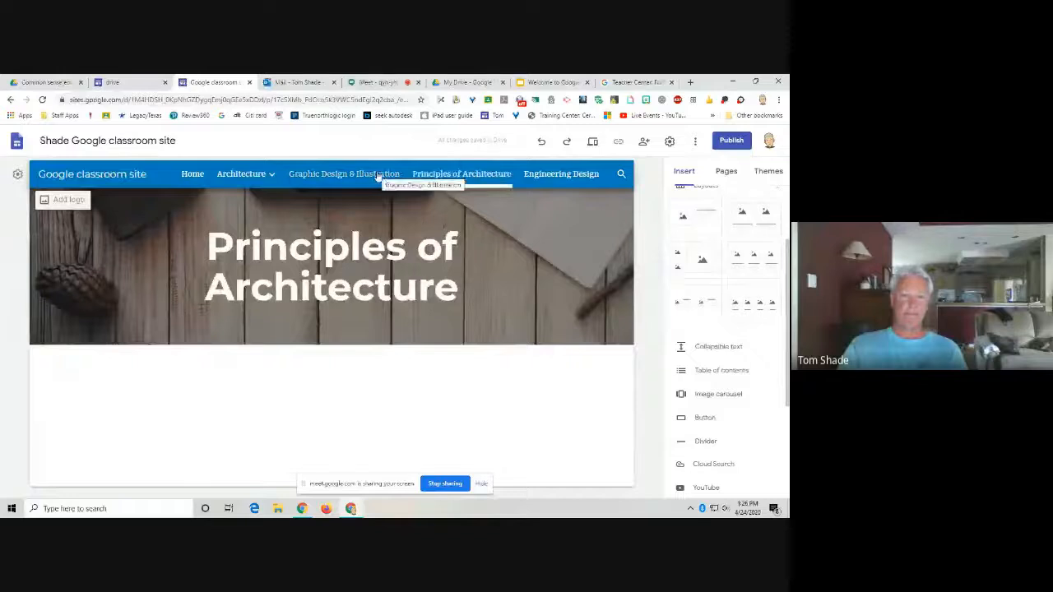
pyautogui.click(378, 176)
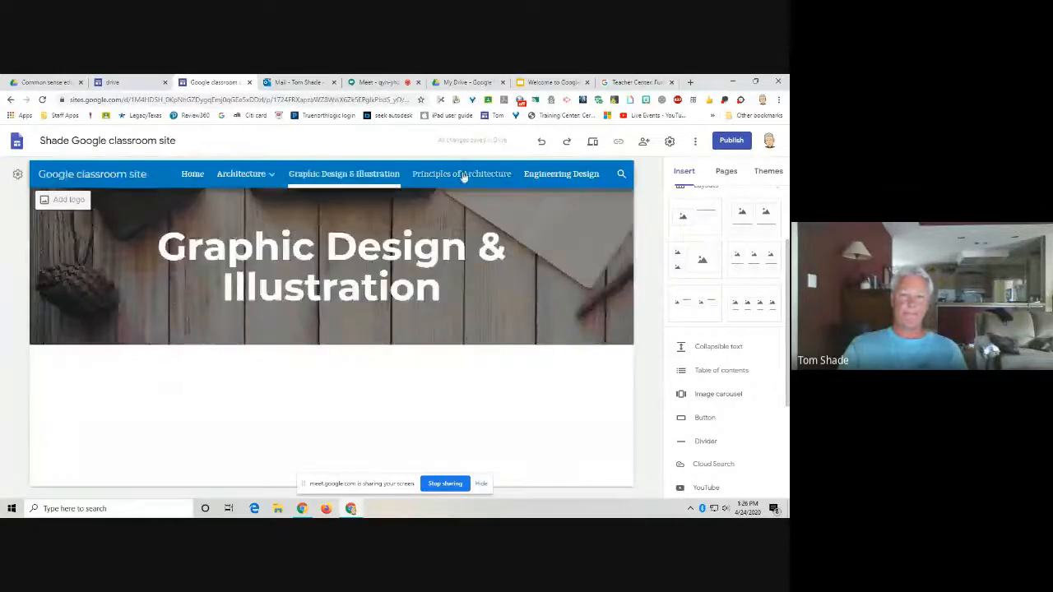
pyautogui.click(556, 174)
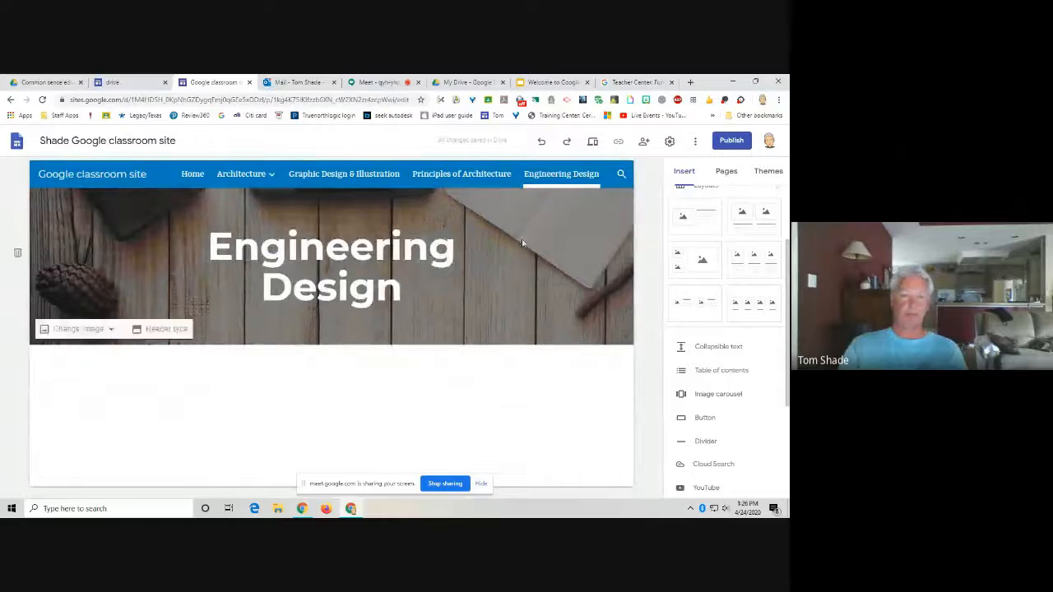
# Open the Project page under Architecture and add another divider below the embedded basketball document.
pyautogui.moveTo(266, 177)
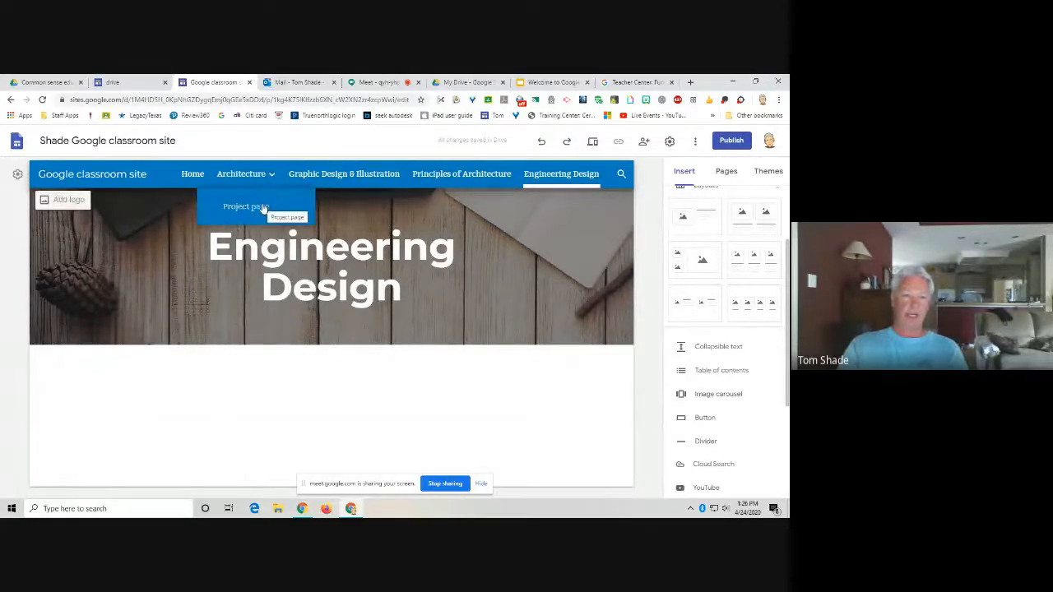
pyautogui.click(262, 207)
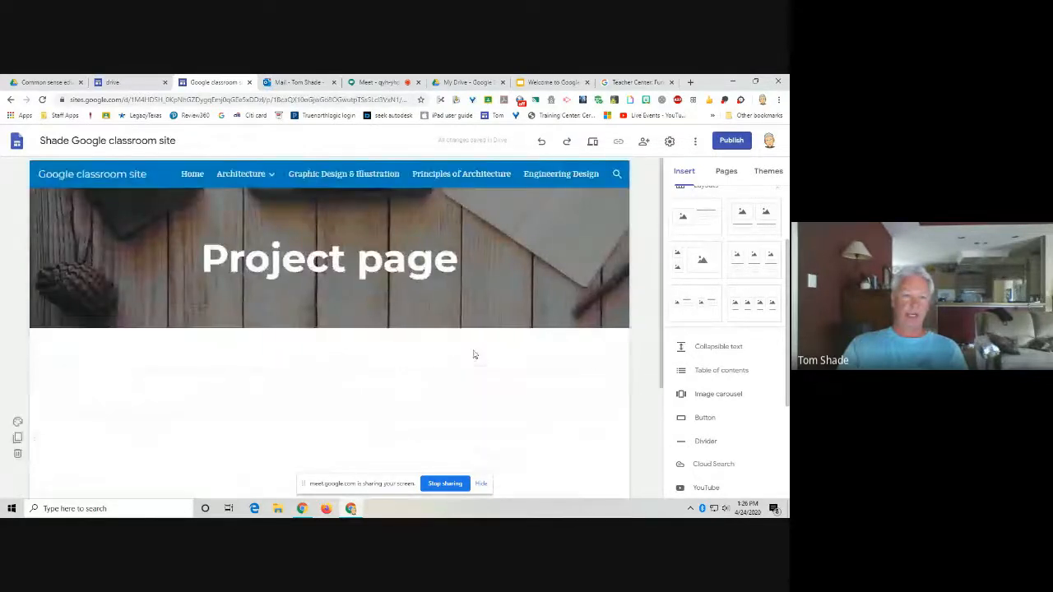
pyautogui.scroll(-3, 576, 341)
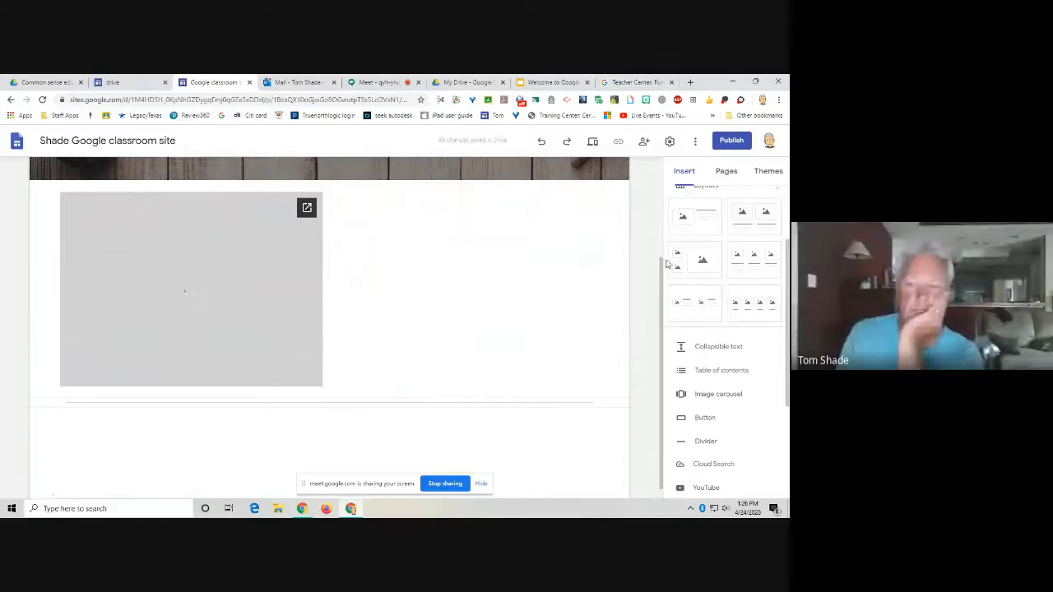
pyautogui.scroll(-3, 778, 349)
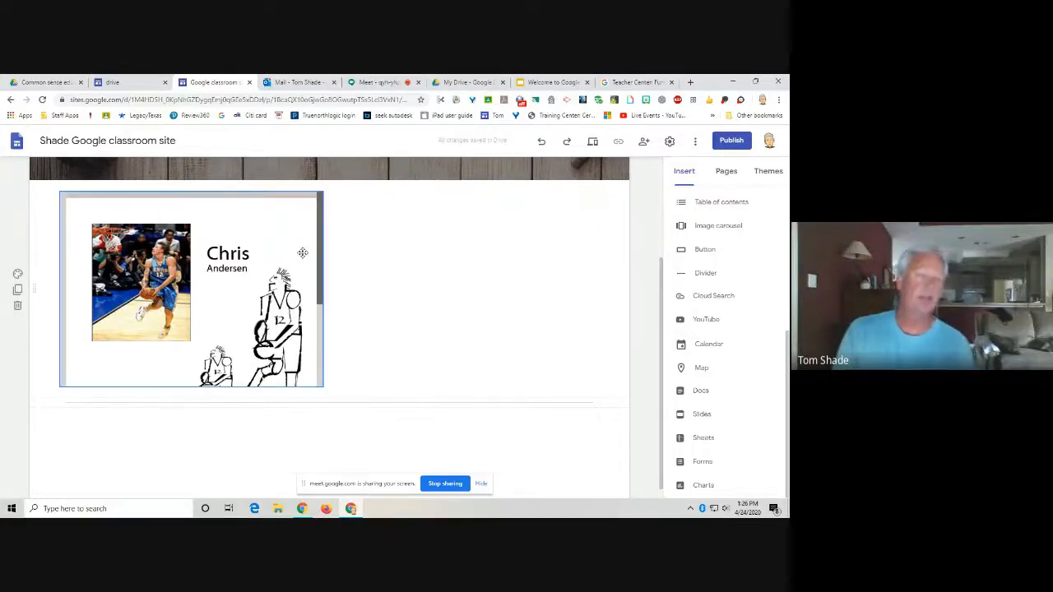
pyautogui.scroll(3, 435, 290)
pyautogui.scroll(-2, 432, 284)
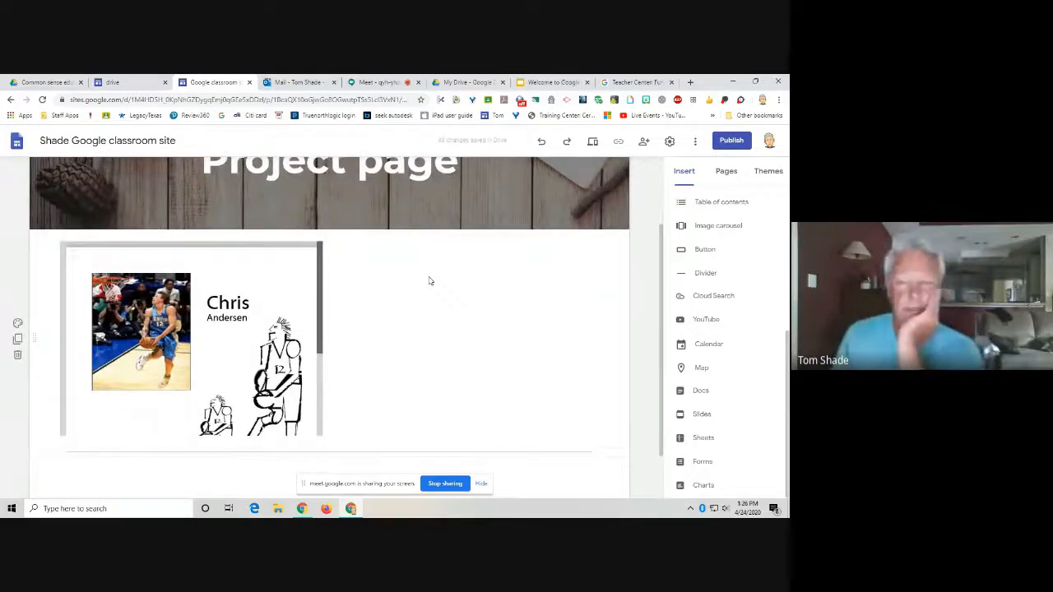
pyautogui.scroll(1, 750, 327)
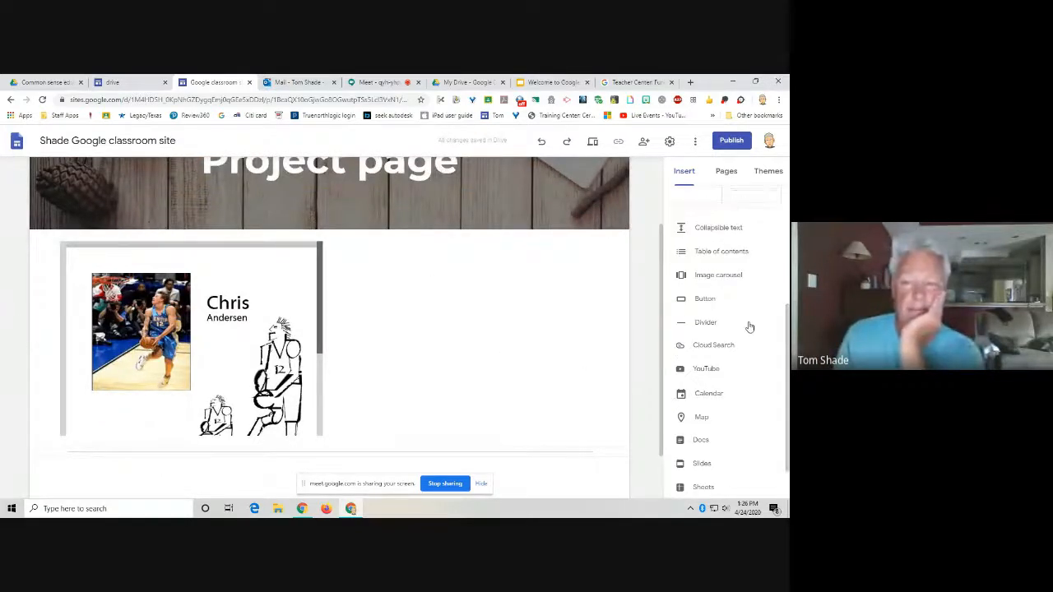
pyautogui.click(703, 326)
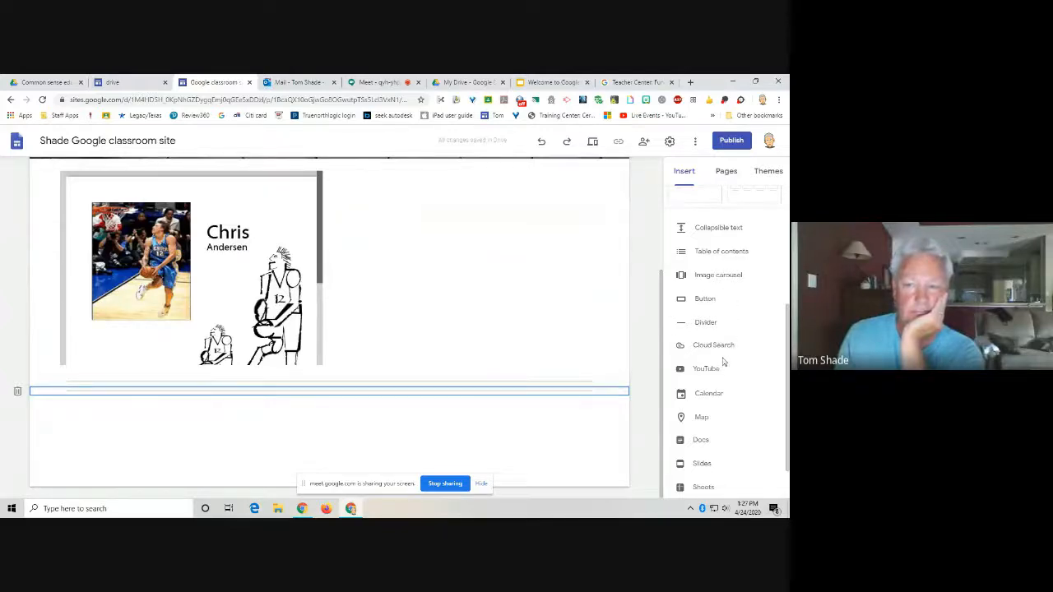
# Add a text box below the dividers on the Project page containing "add text".
pyautogui.scroll(5, 723, 362)
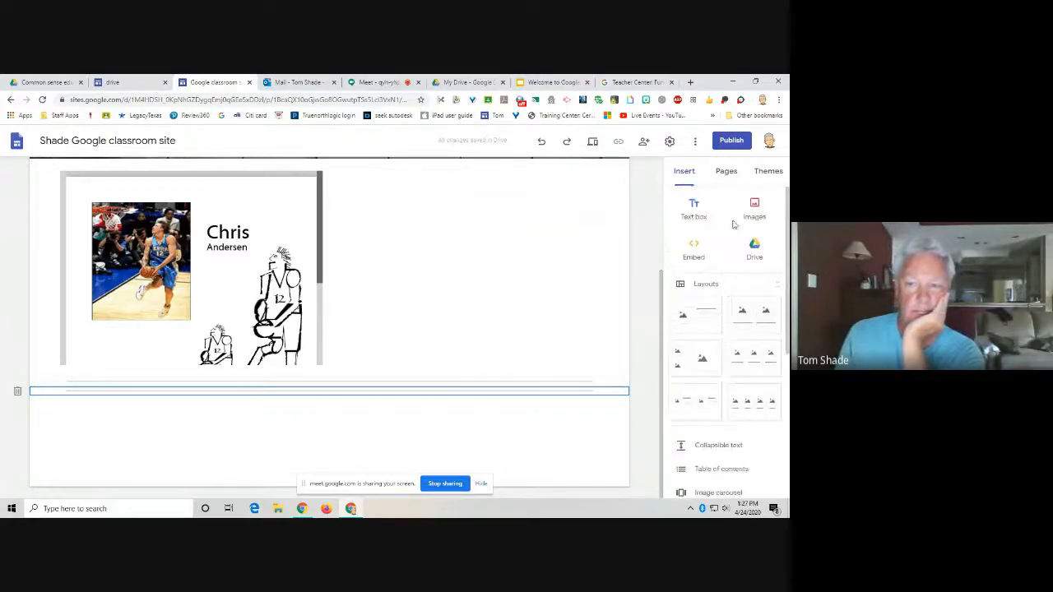
pyautogui.click(693, 210)
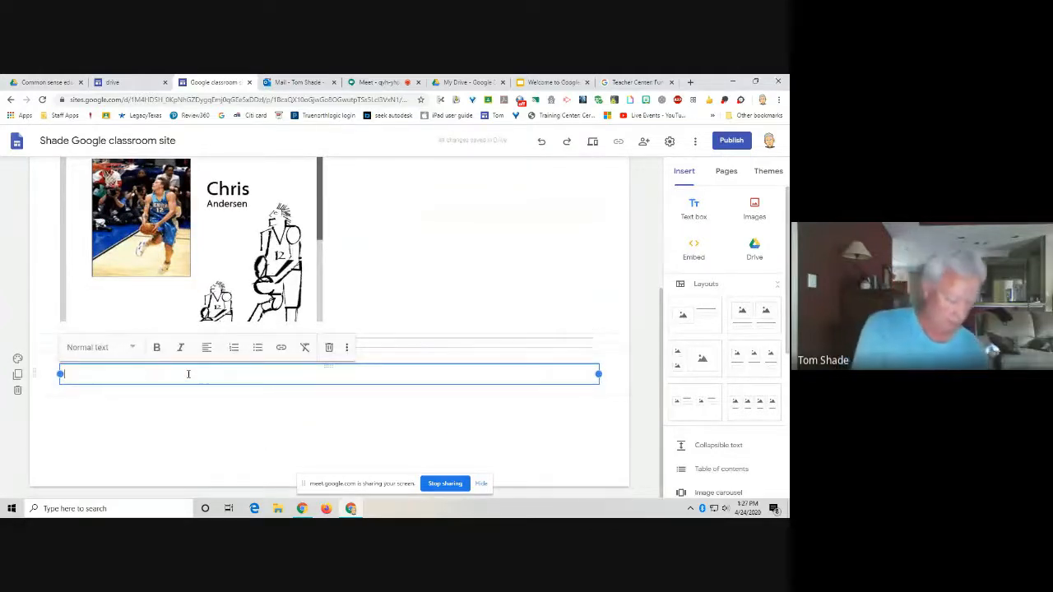
pyautogui.write('add')
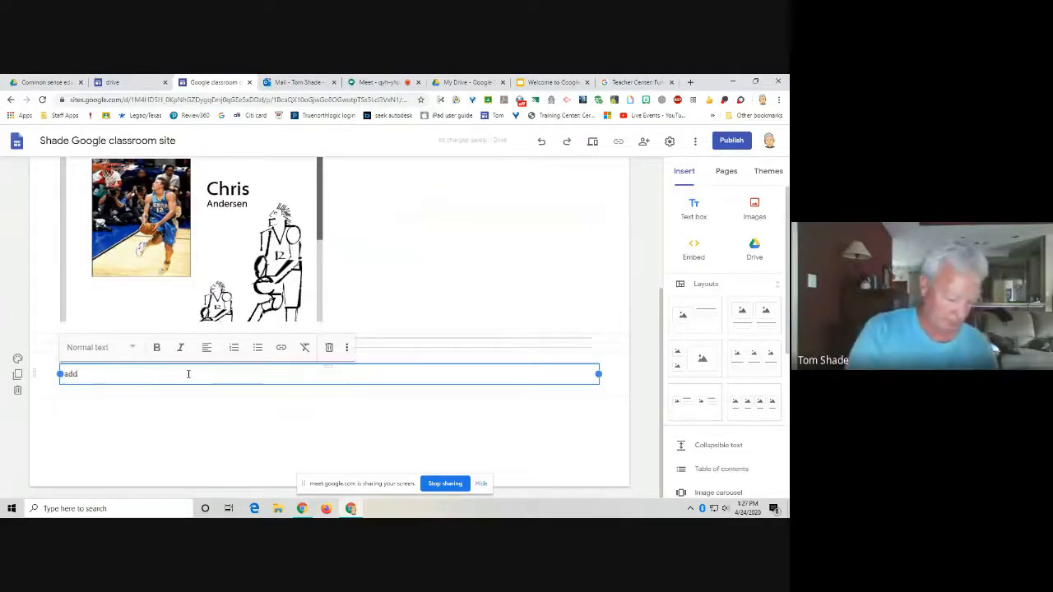
pyautogui.write(' te')
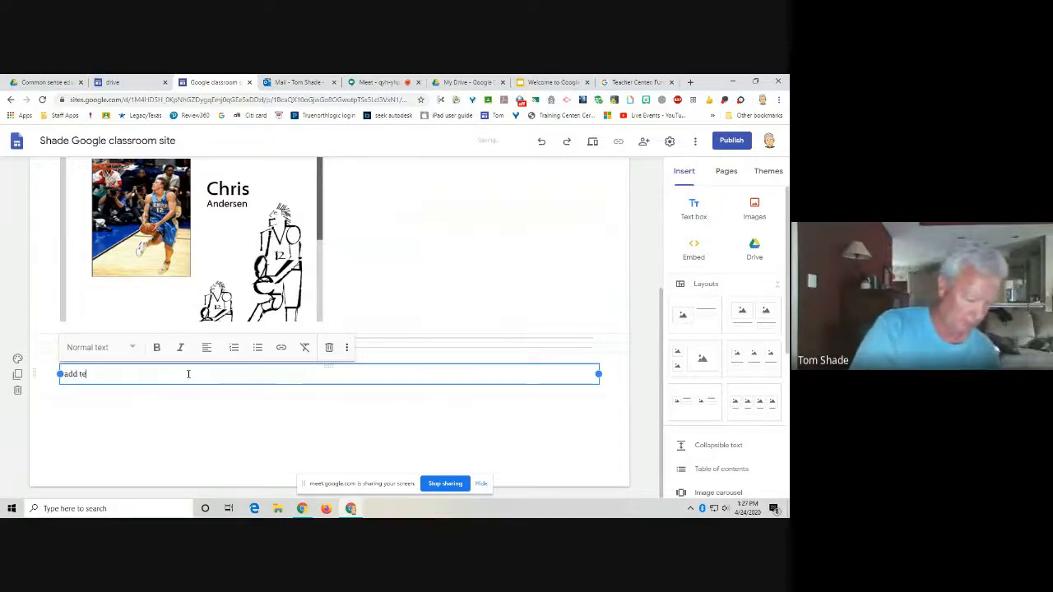
pyautogui.write('xt')
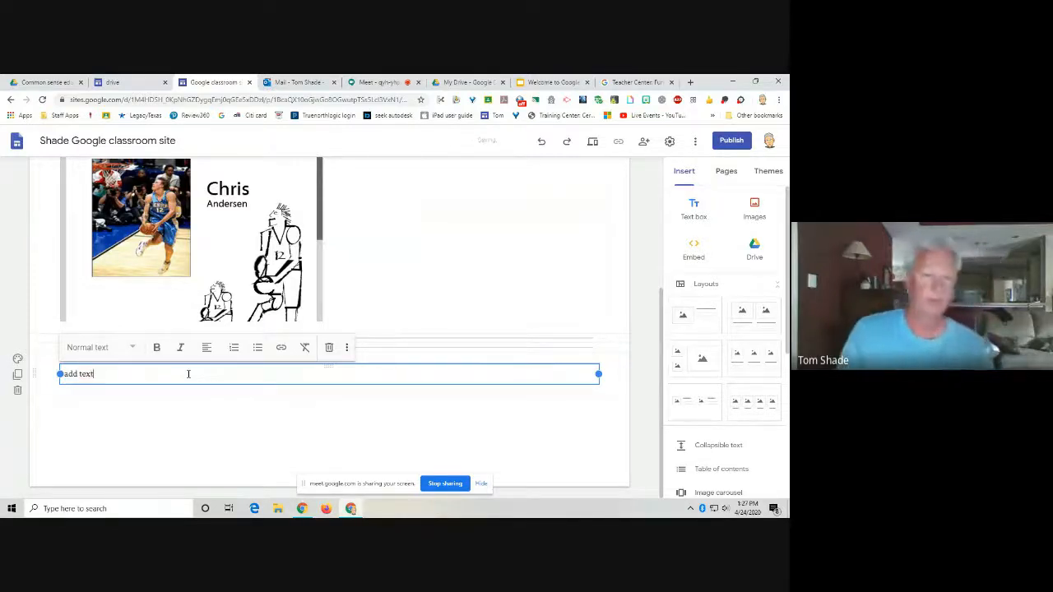
pyautogui.click(244, 415)
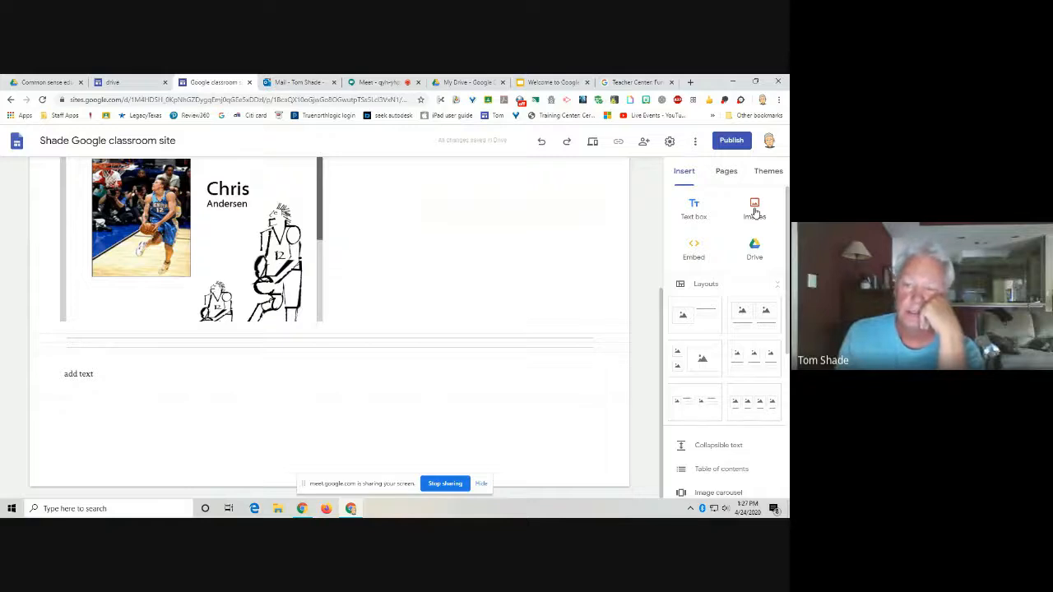
# Insert the Google Docs document about the famous American architect below the "add text" box.
pyautogui.scroll(-3, 724, 289)
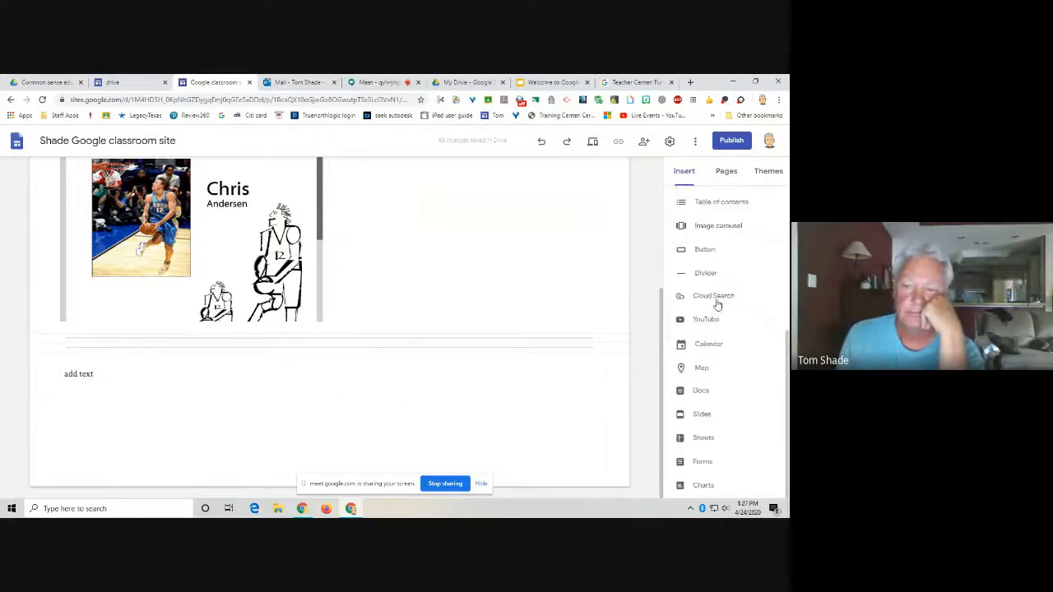
pyautogui.click(698, 391)
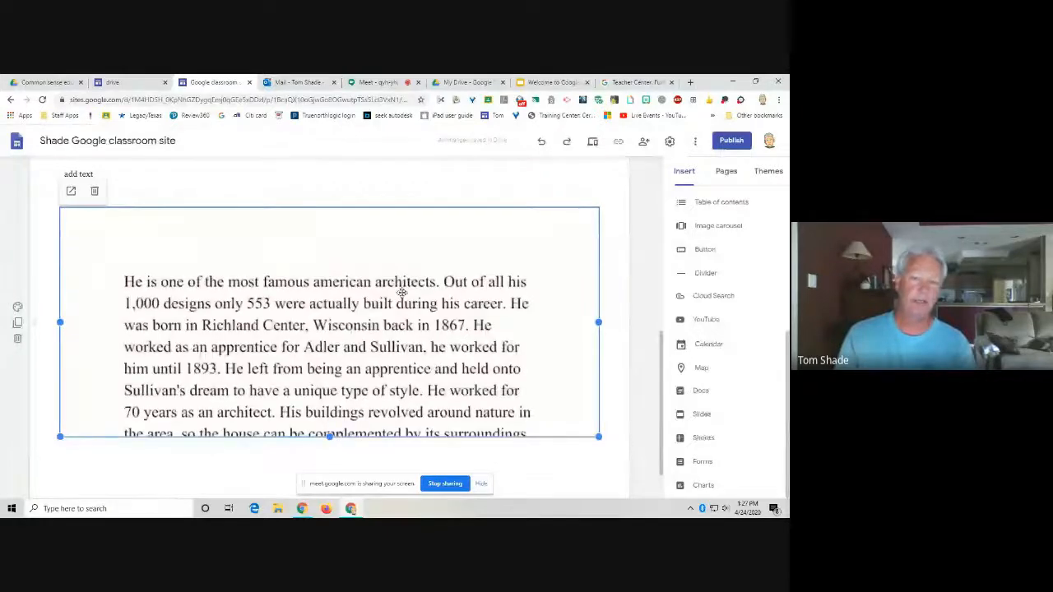
pyautogui.click(616, 297)
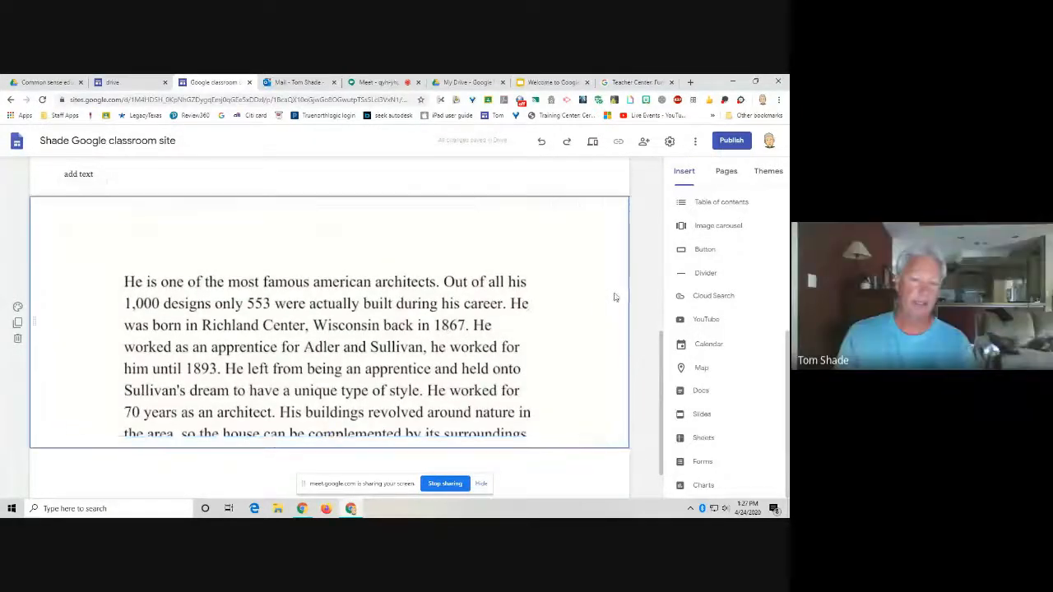
pyautogui.scroll(3, 524, 301)
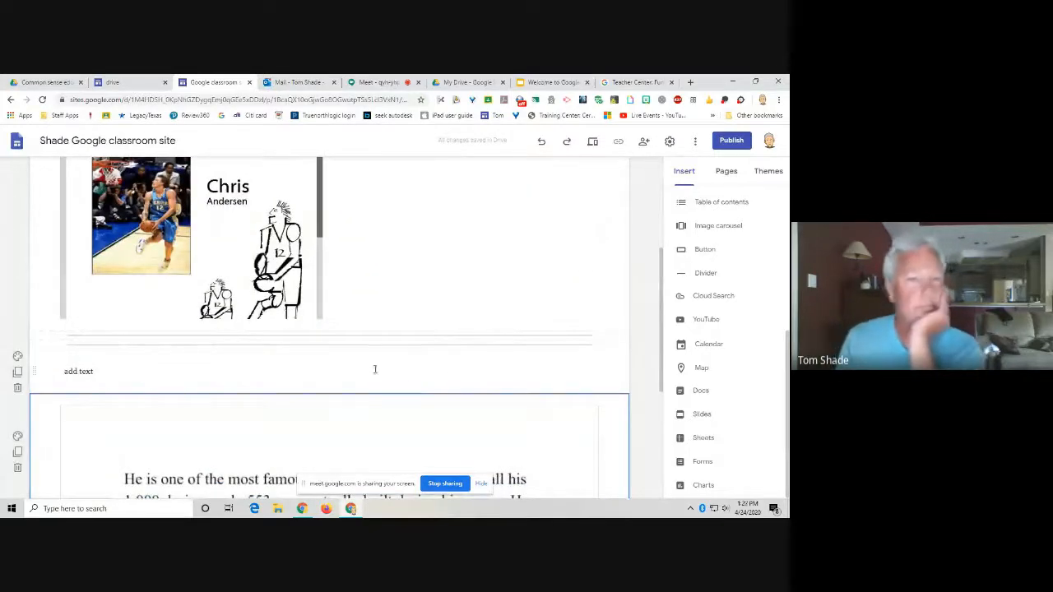
# Switch to the Welcome to Google Educator Certification Level One presentation in Google Slides and view slide 16, Insert Docs, Sheets and Slides.
pyautogui.click(551, 83)
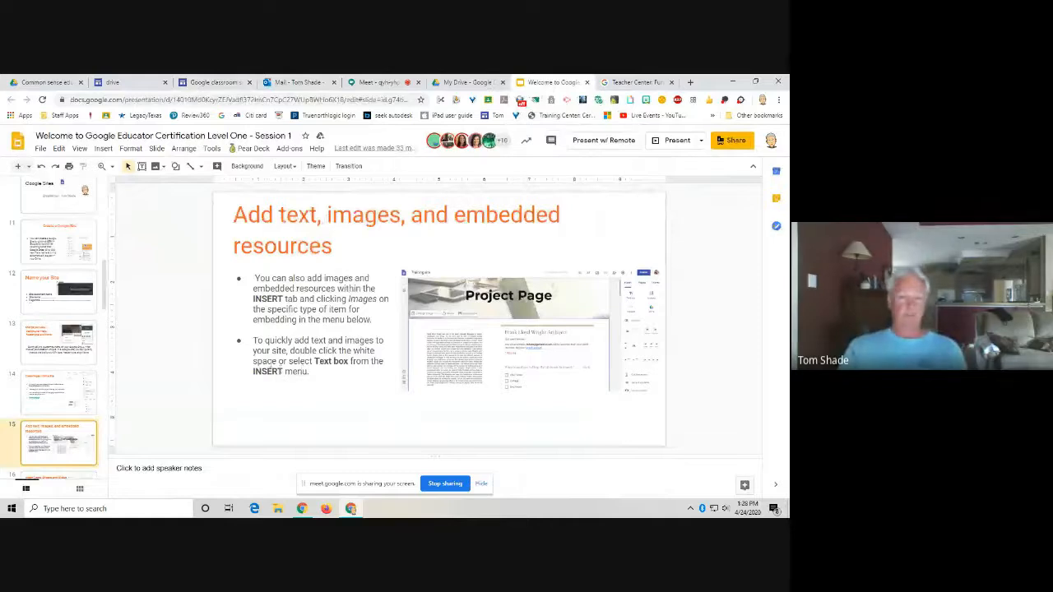
pyautogui.scroll(-2, 71, 378)
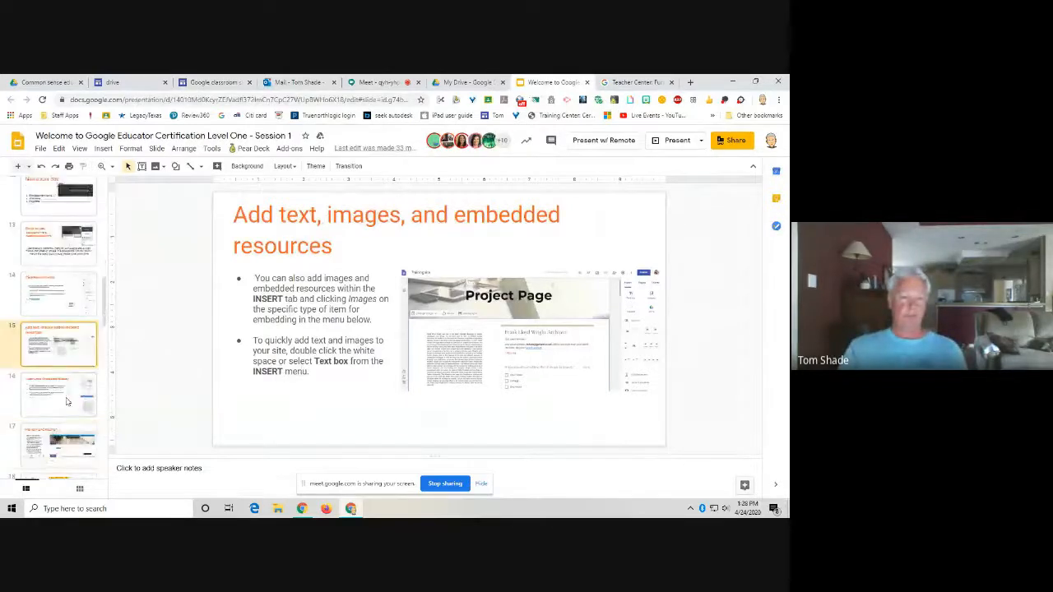
pyautogui.click(66, 401)
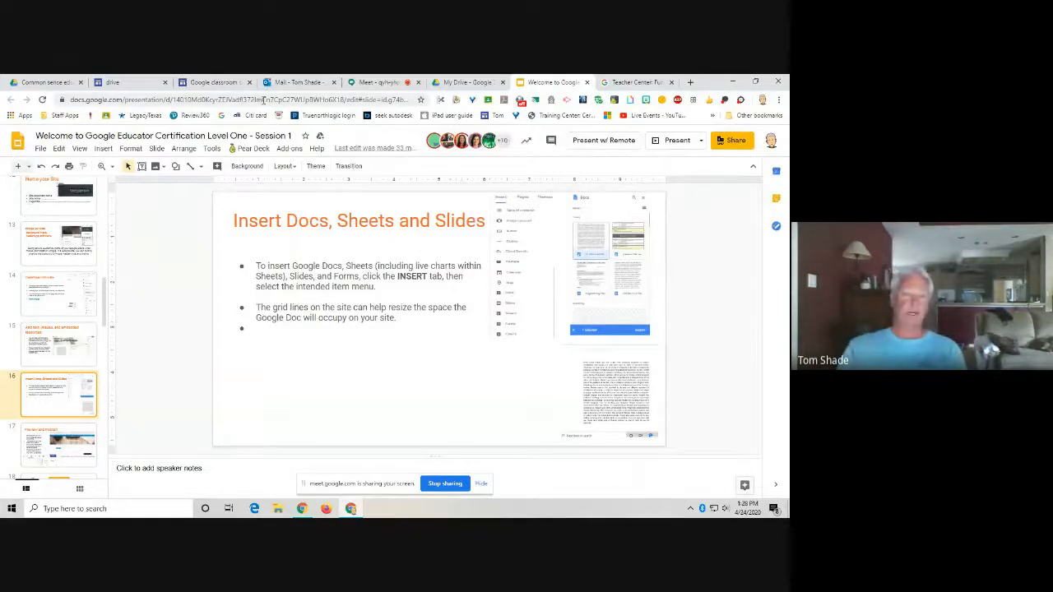
# Return to the classroom site in Google Sites and insert the Mr. Potato Head Slides presentation into the Project page.
pyautogui.click(218, 83)
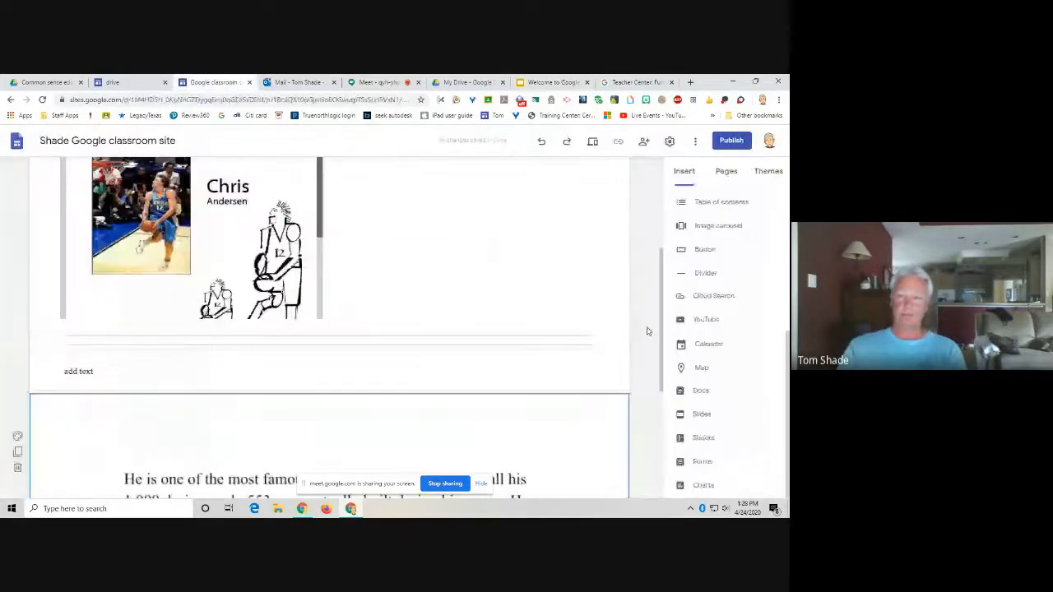
pyautogui.scroll(3, 730, 255)
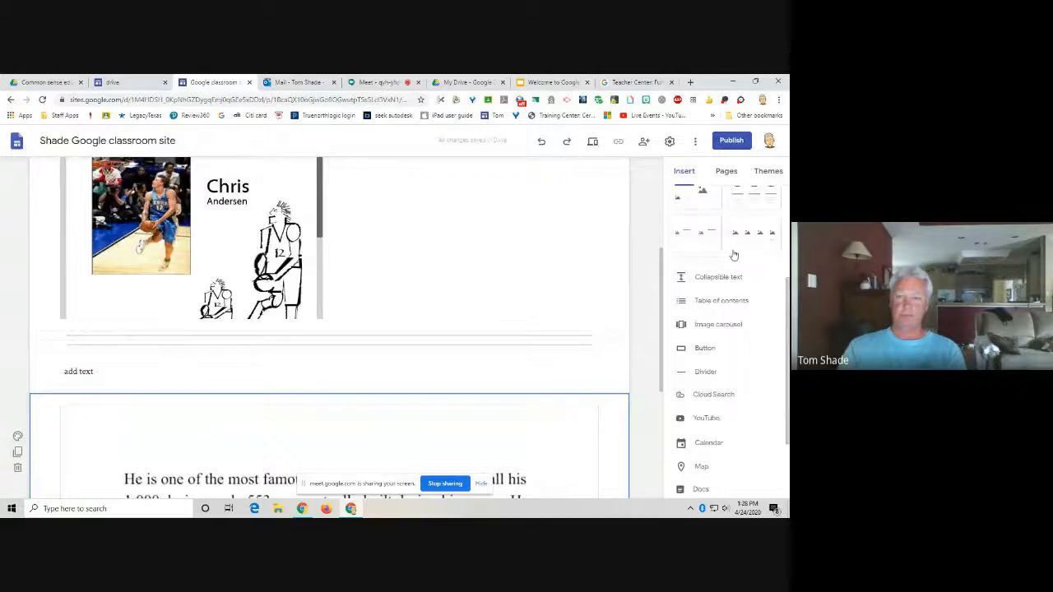
pyautogui.scroll(1, 745, 250)
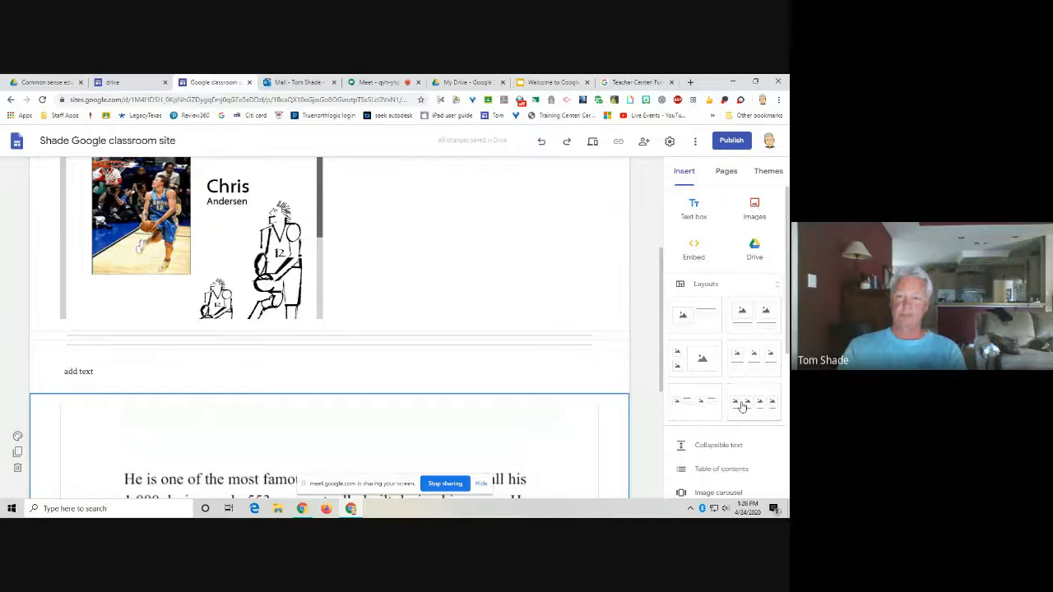
pyautogui.scroll(-3, 741, 406)
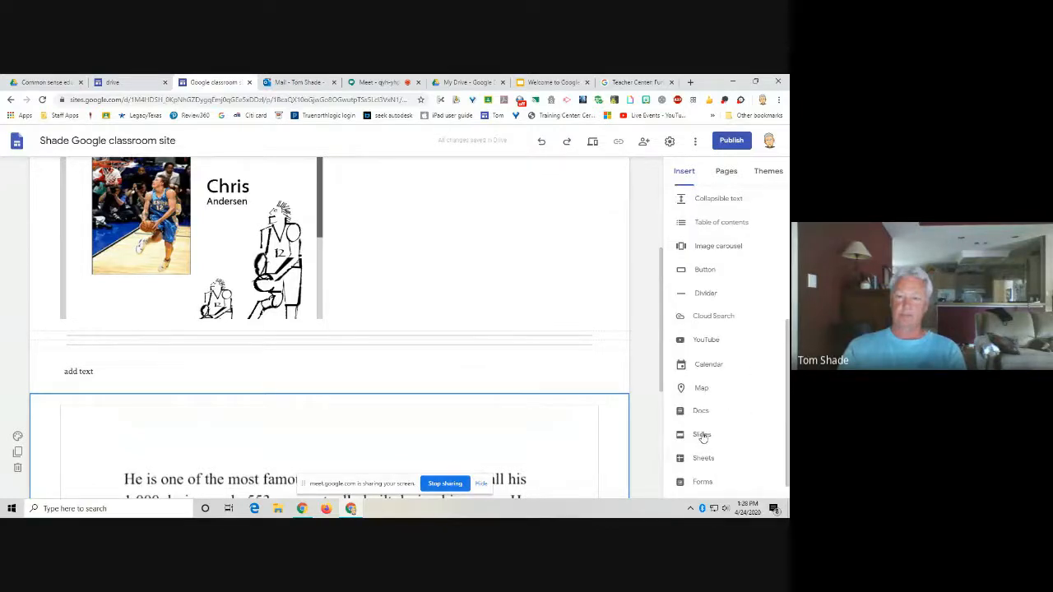
pyautogui.click(702, 435)
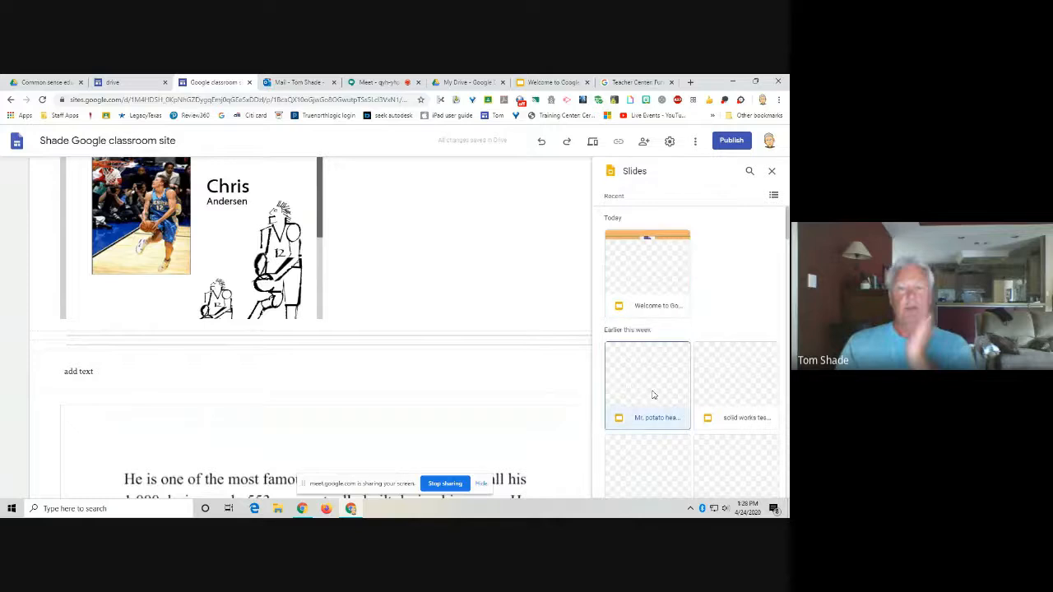
pyautogui.click(654, 395)
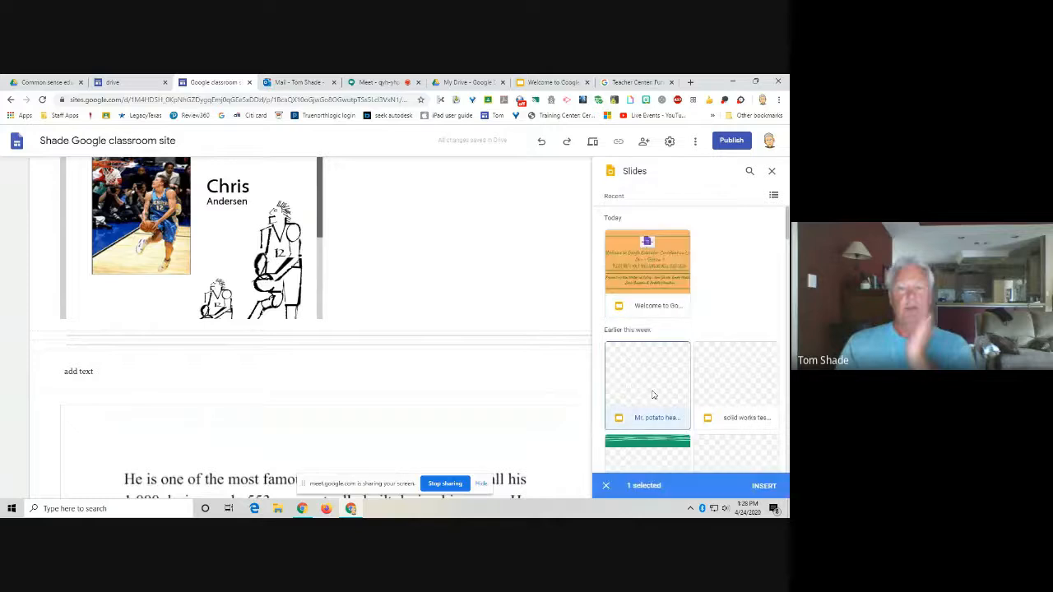
pyautogui.click(763, 486)
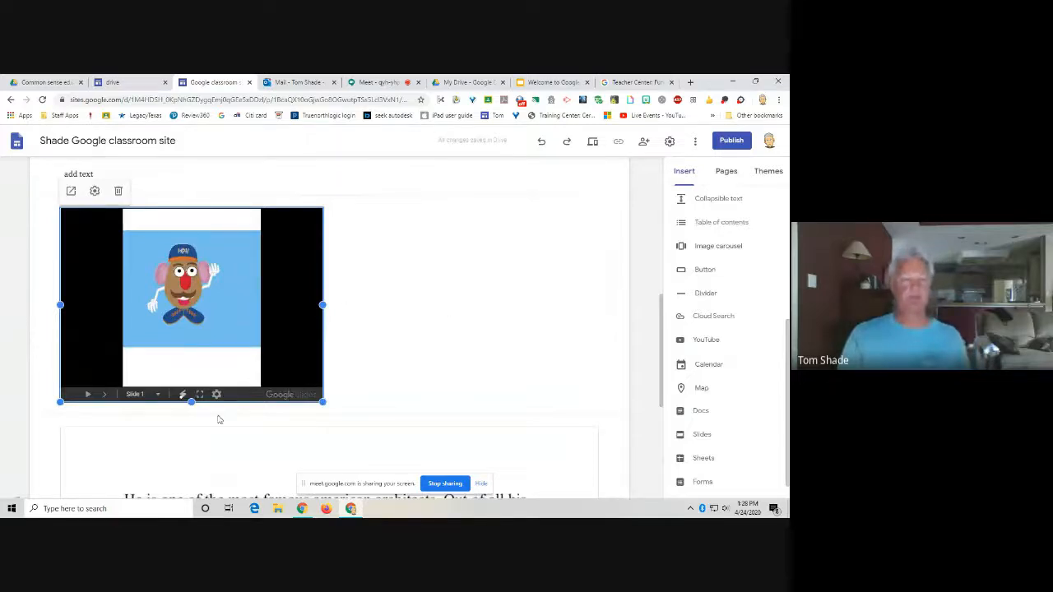
# Switch to the Welcome to Google Educator Certification Level One presentation in Google Slides and view slide 17, Preview and Publish.
pyautogui.click(553, 83)
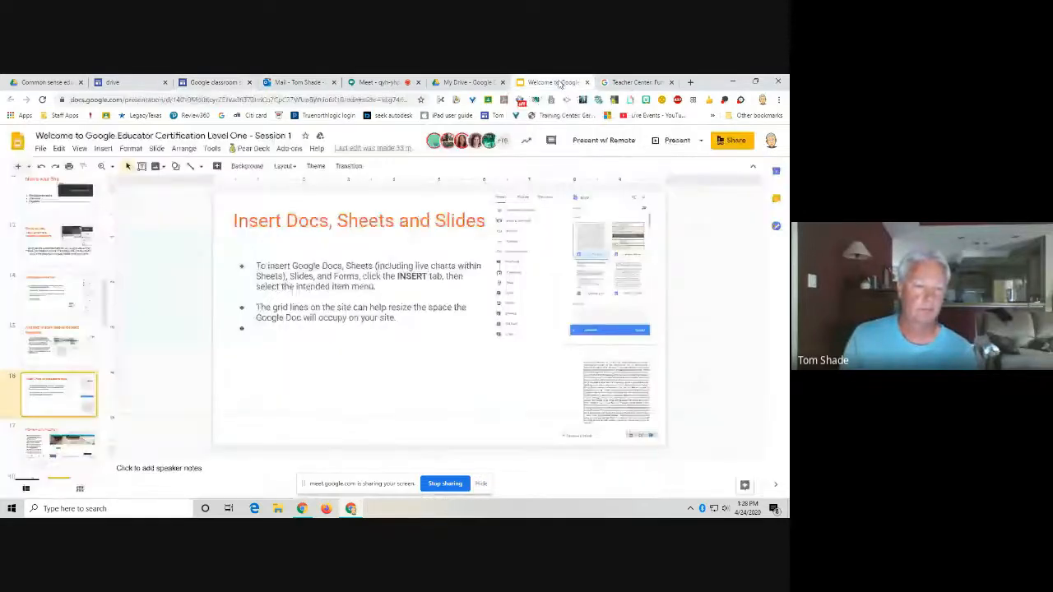
pyautogui.click(70, 444)
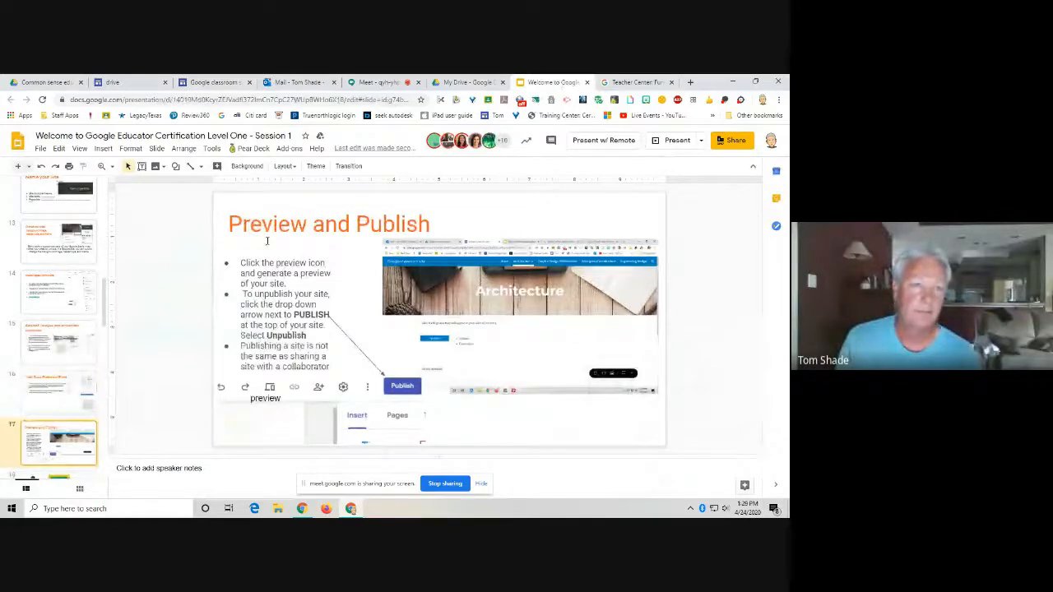
# Return to the classroom site in Google Sites and preview it, going through the Home page to the Architecture page.
pyautogui.click(239, 85)
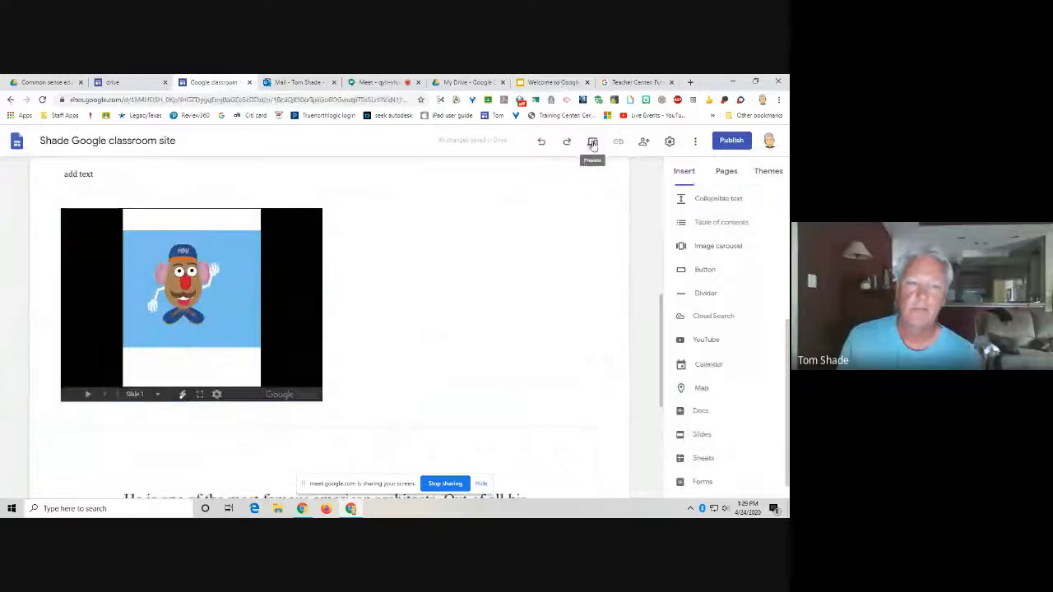
pyautogui.click(592, 143)
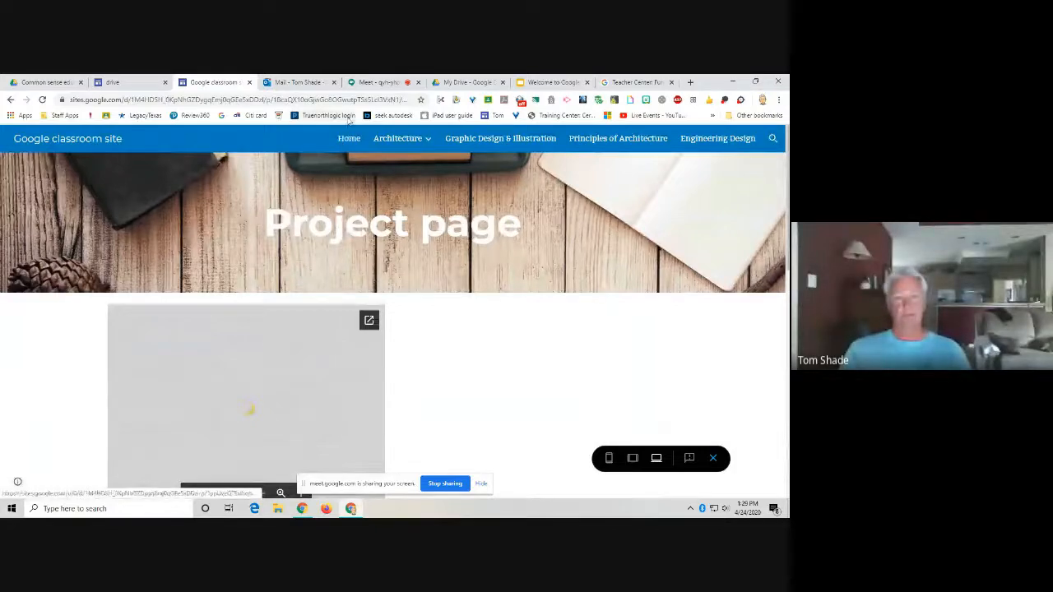
pyautogui.click(352, 140)
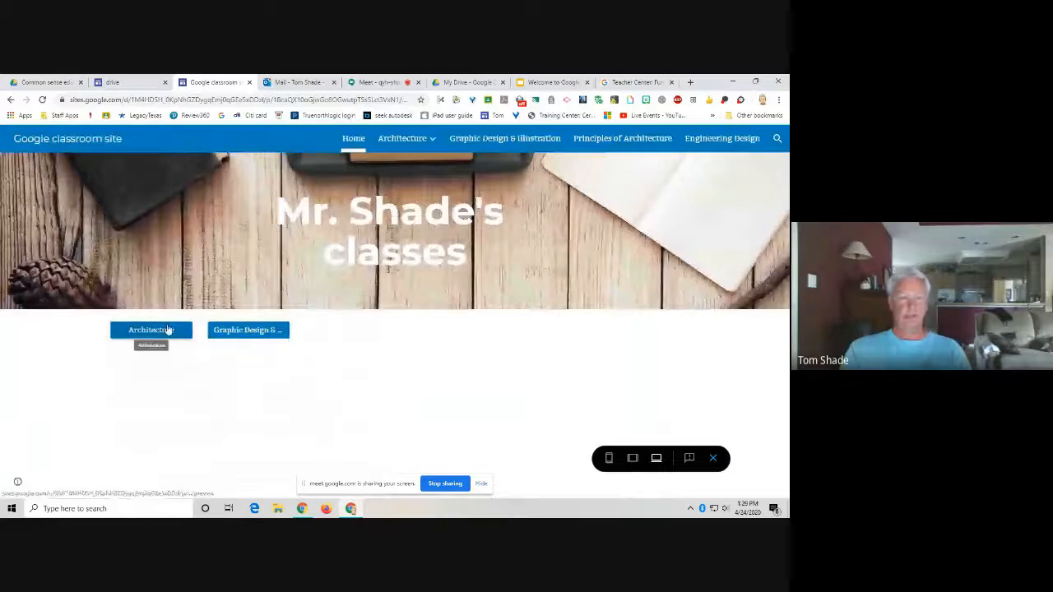
pyautogui.click(167, 330)
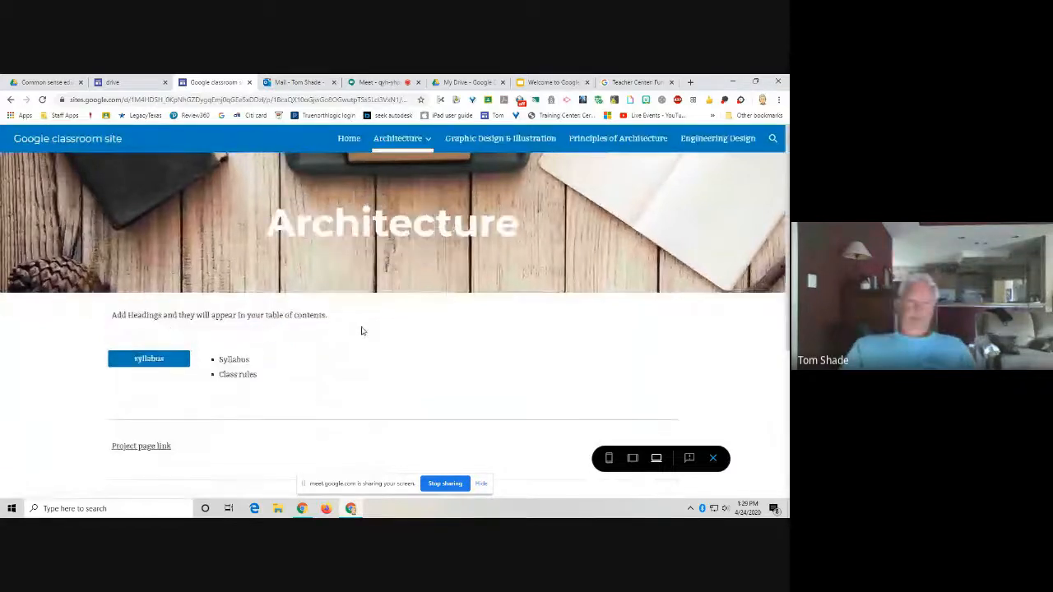
# Test the syllabus button on the previewed Architecture page, close the tab it opens, and view the embedded lesson document.
pyautogui.click(144, 361)
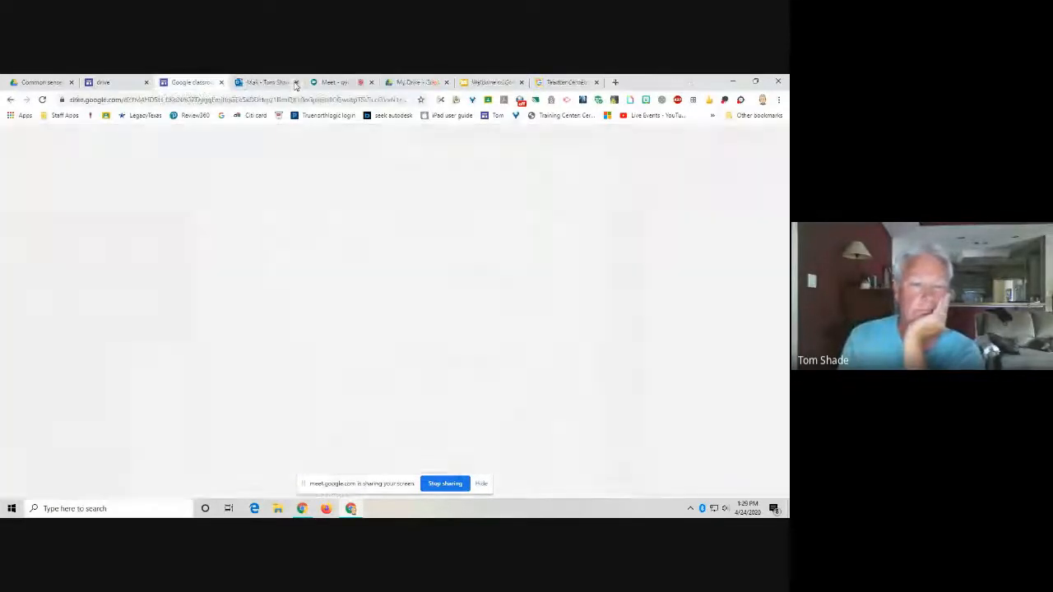
pyautogui.click(296, 82)
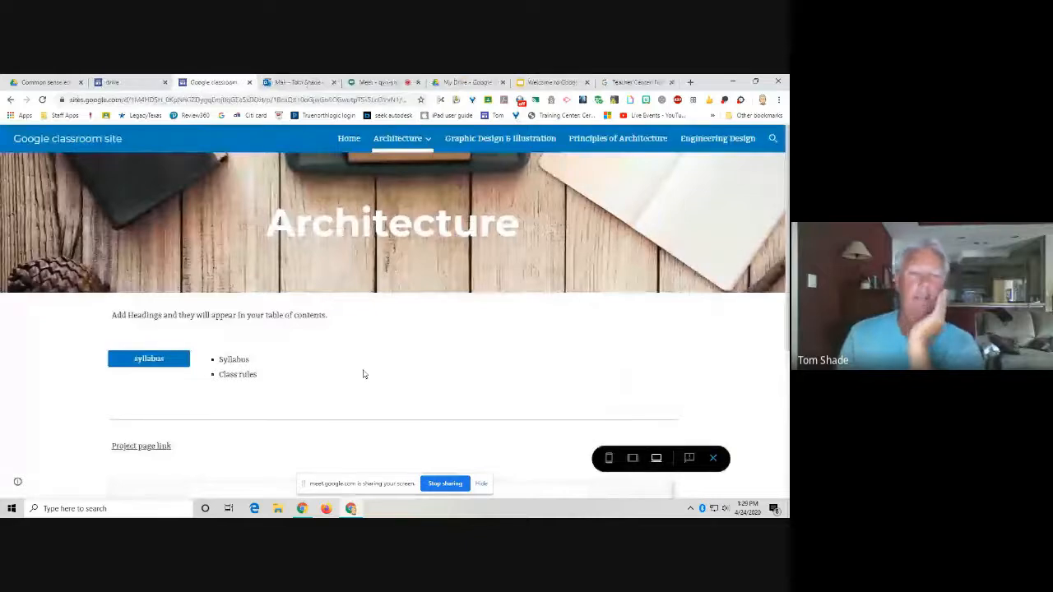
pyautogui.scroll(-5, 364, 374)
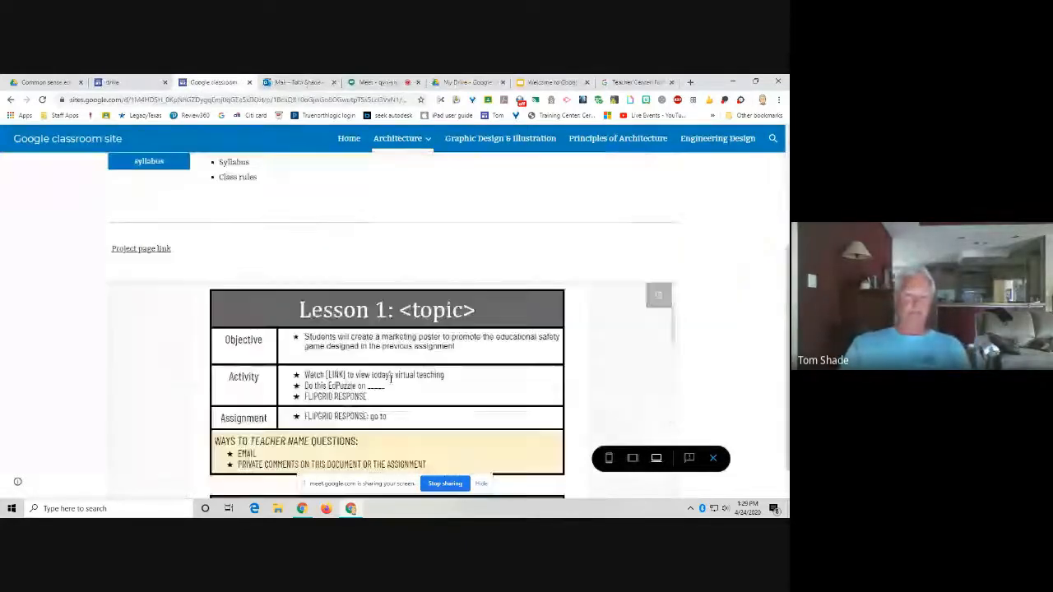
pyautogui.scroll(-1, 41, 372)
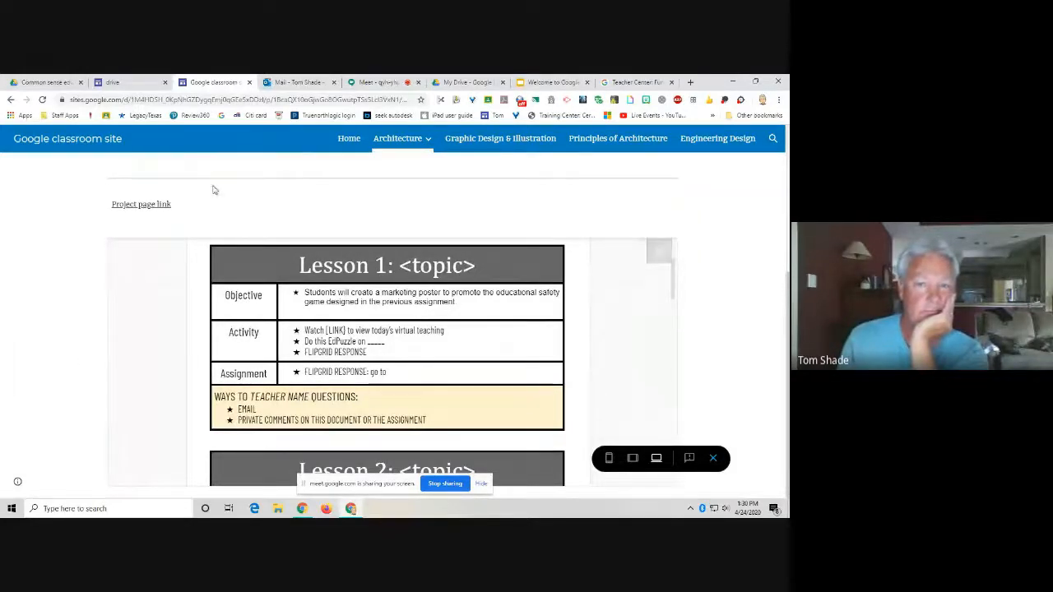
# View the Graphic Design & Illustration page in the preview and return to editing the site.
pyautogui.click(505, 139)
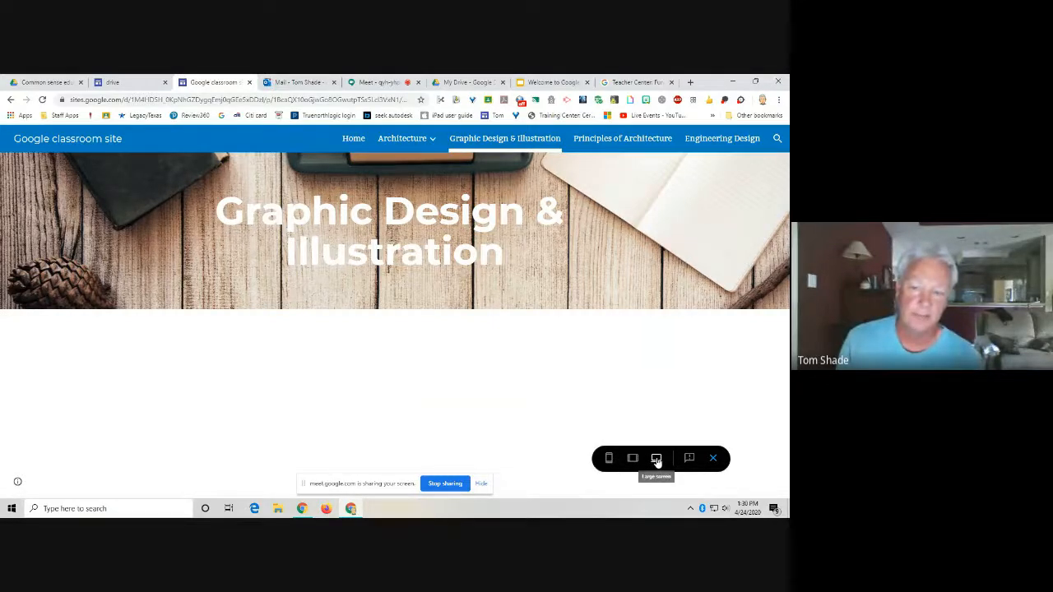
pyautogui.click(713, 459)
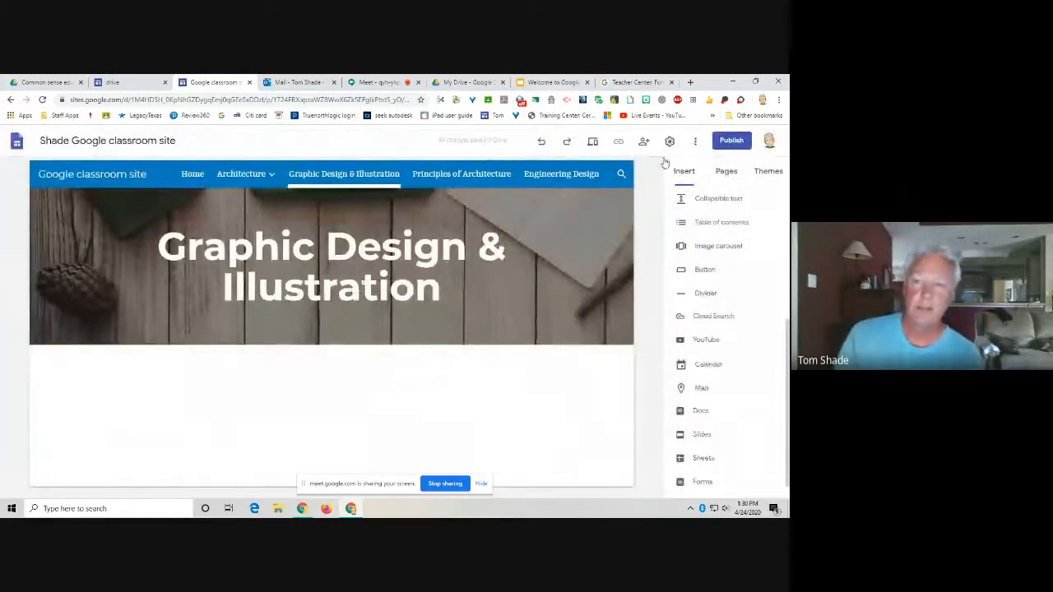
# Start publishing the classroom site by opening its publish settings.
pyautogui.click(731, 141)
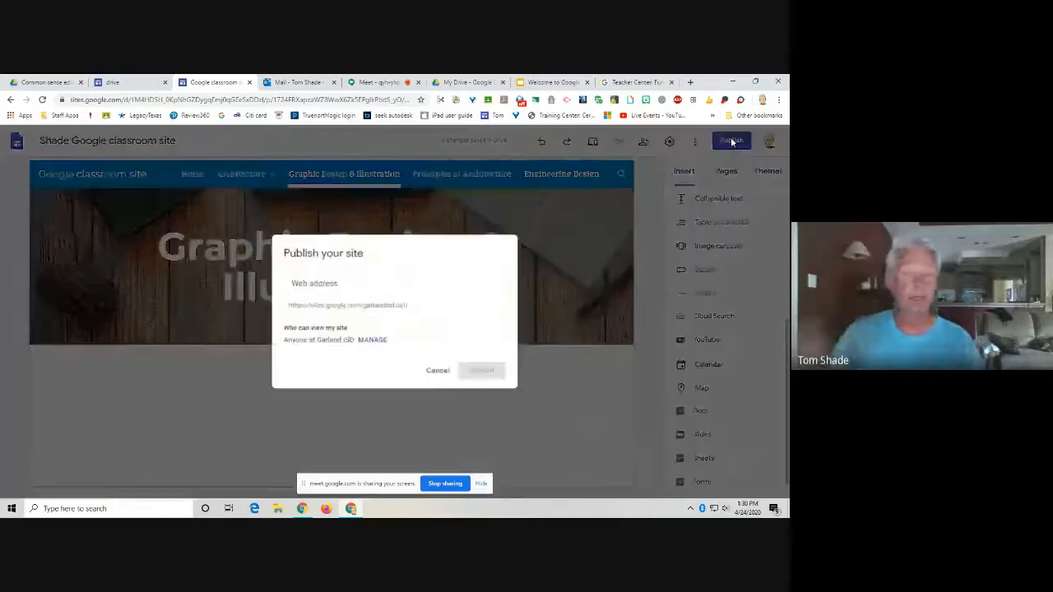